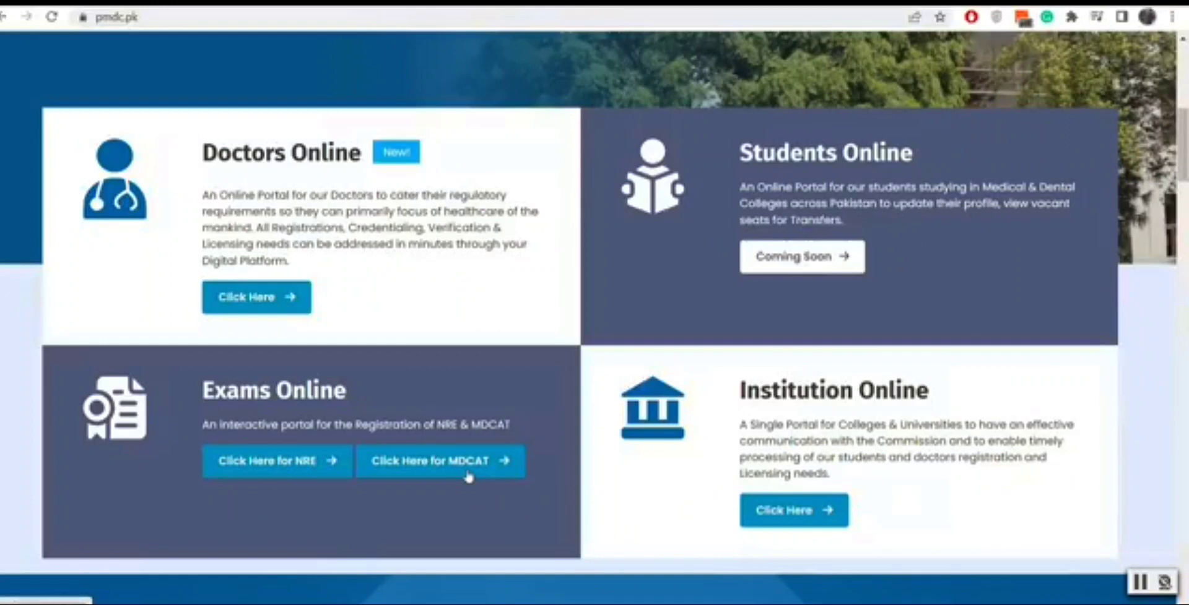
Step: Go to the MDCAT 2023 student login portal from the PMDC home page's Exams Online section
click(469, 477)
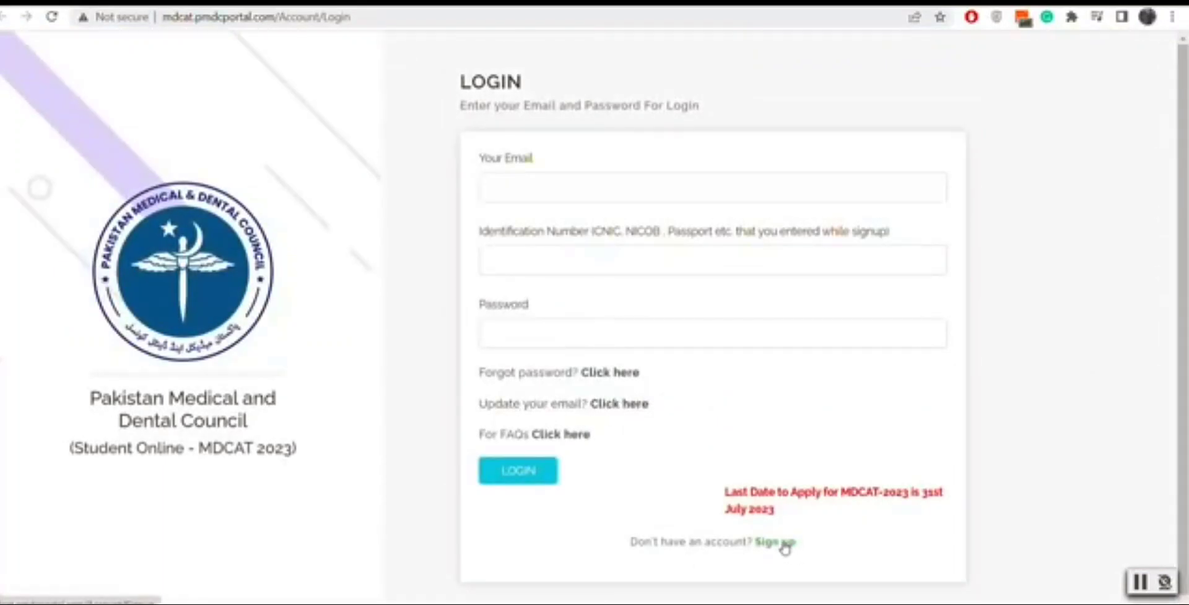
Step: Start a new sign-up with the student and father names, Foreign Passport number and 28/06/2023 issue date
click(773, 543)
click(539, 152)
text(mdcattest)
key(Tab)
text(user)
click(790, 232)
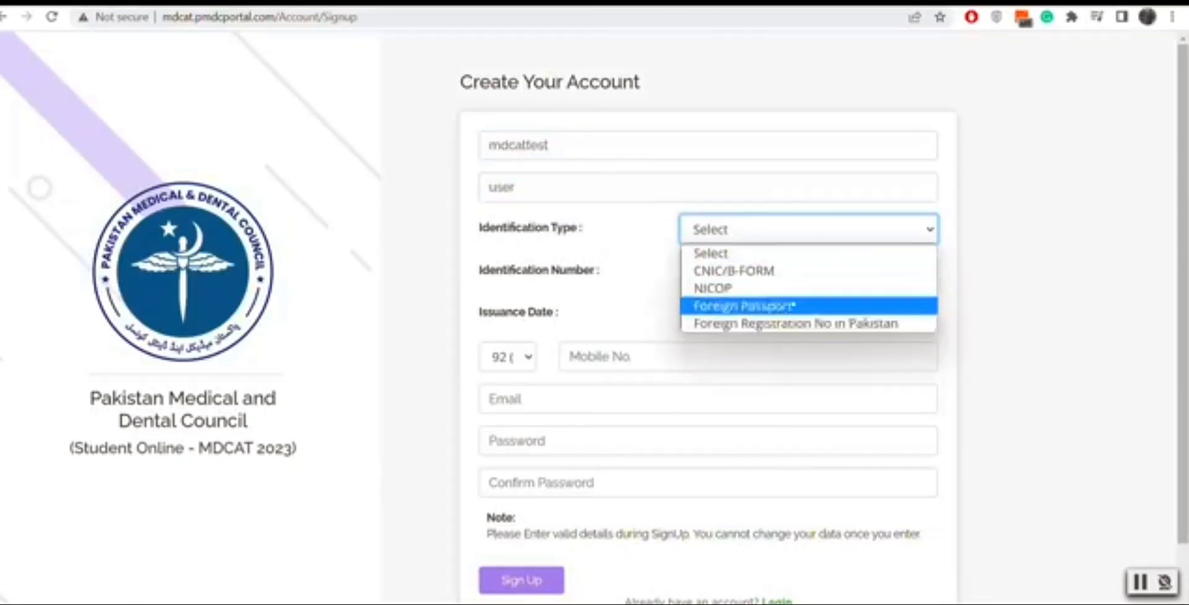
click(786, 306)
click(799, 268)
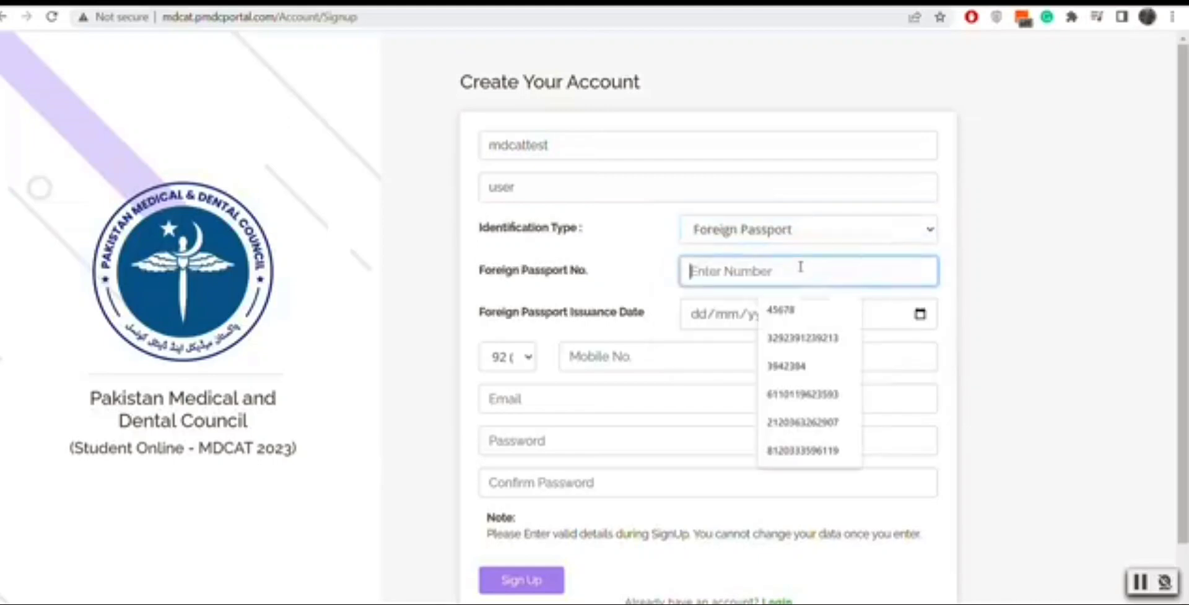
text(1)
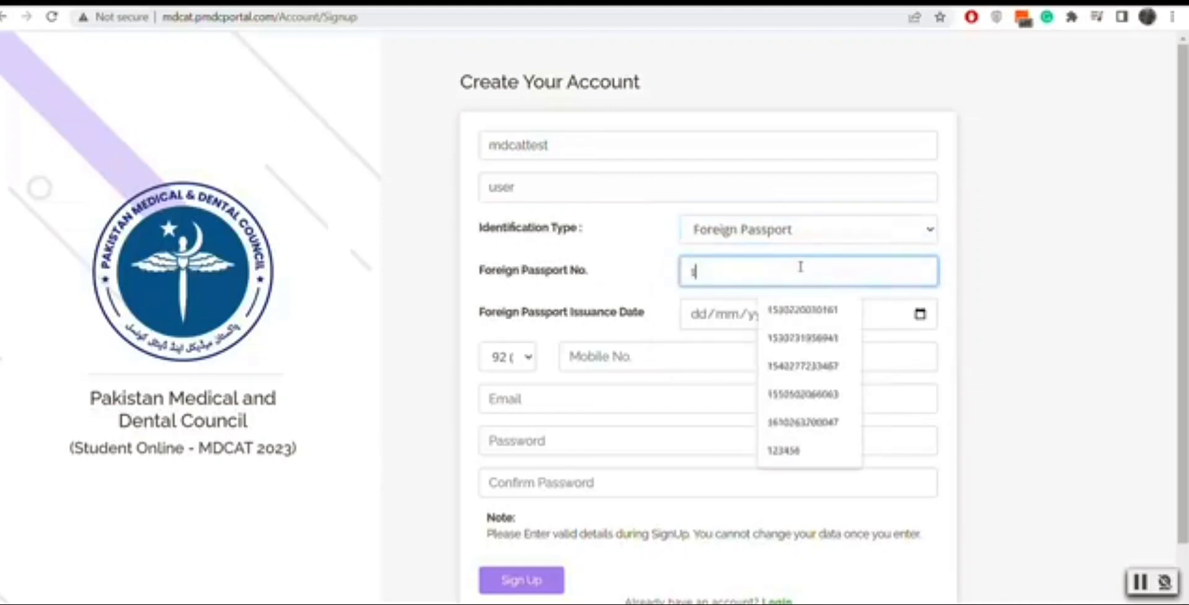
text(2345p)
click(920, 315)
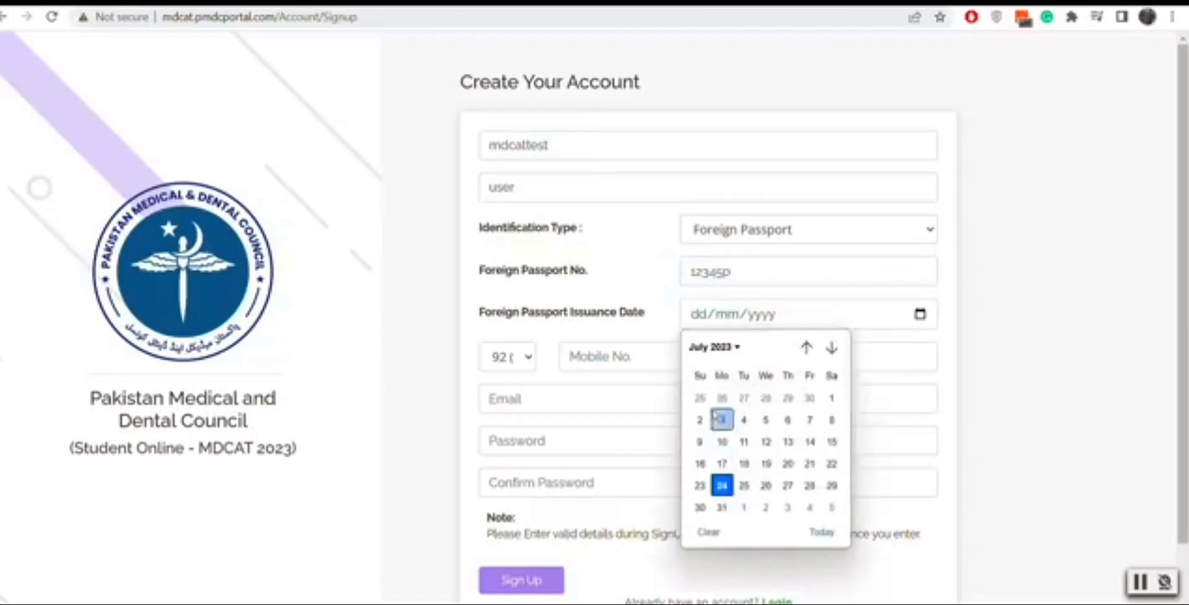
click(766, 398)
Step: Enter the mobile number, the e-mail address, and the account password with its confirmation
click(651, 362)
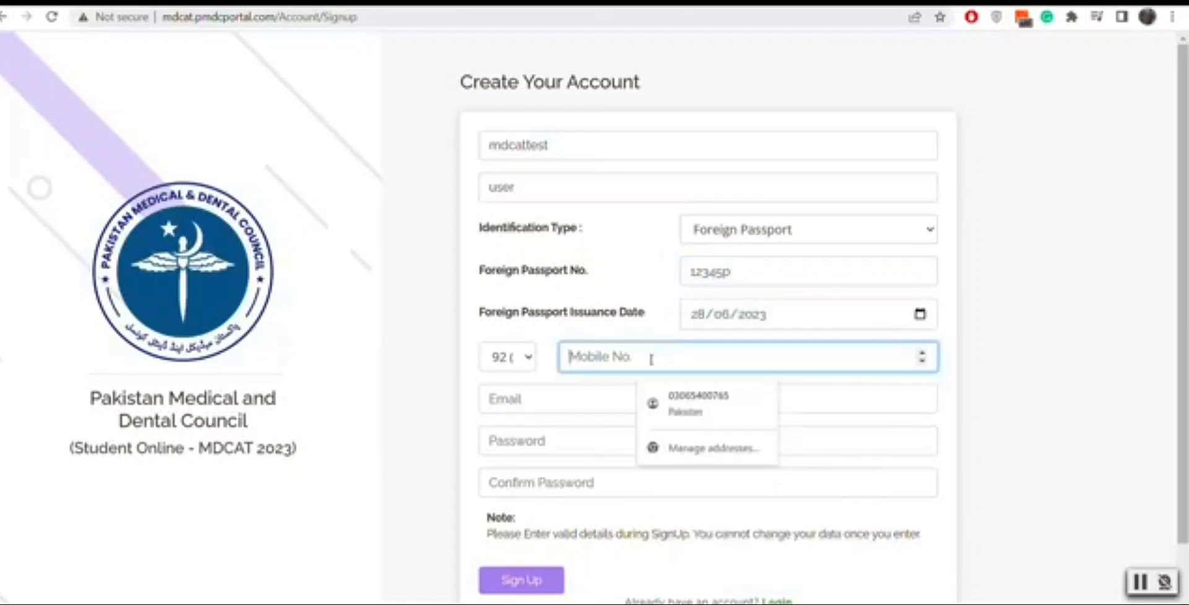
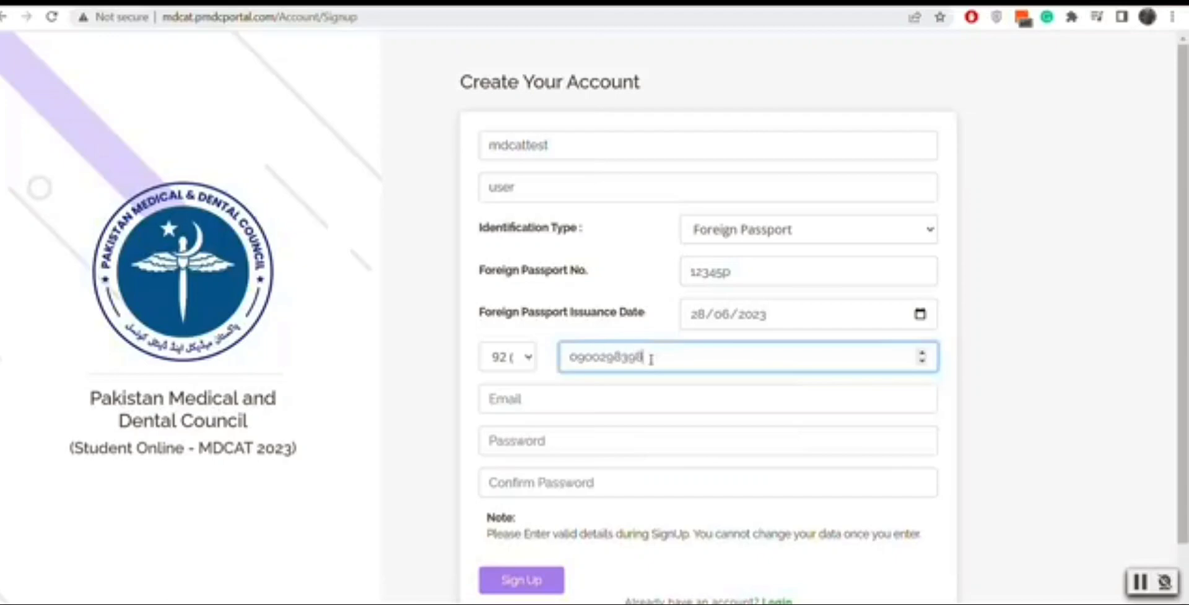
click(591, 399)
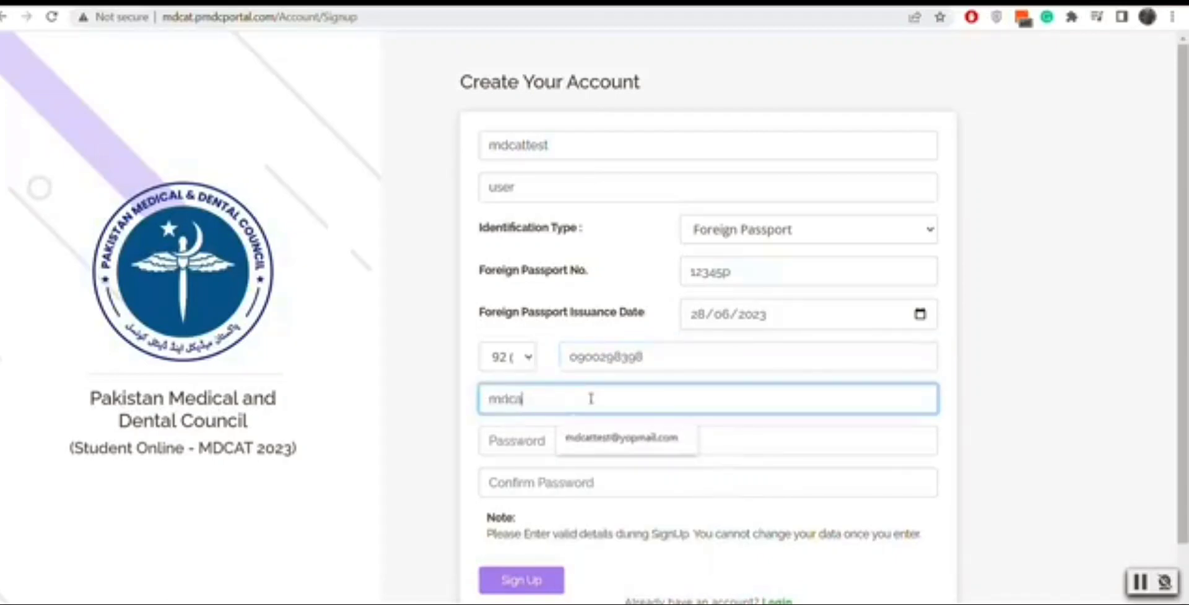
key(ctrl+a)
key(Tab)
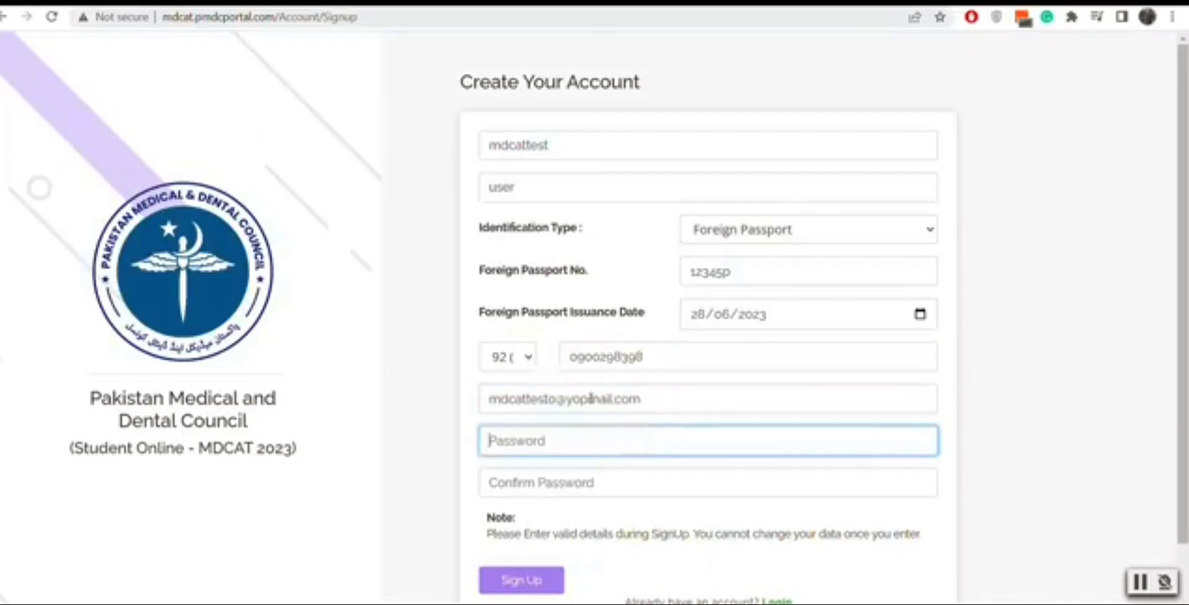
text(1)
key(Tab)
text(123456)
scroll(591, 398, down, 1)
Step: Submit the sign-up form so the verification-code e-mail arrives in the Yopmail inbox
click(549, 519)
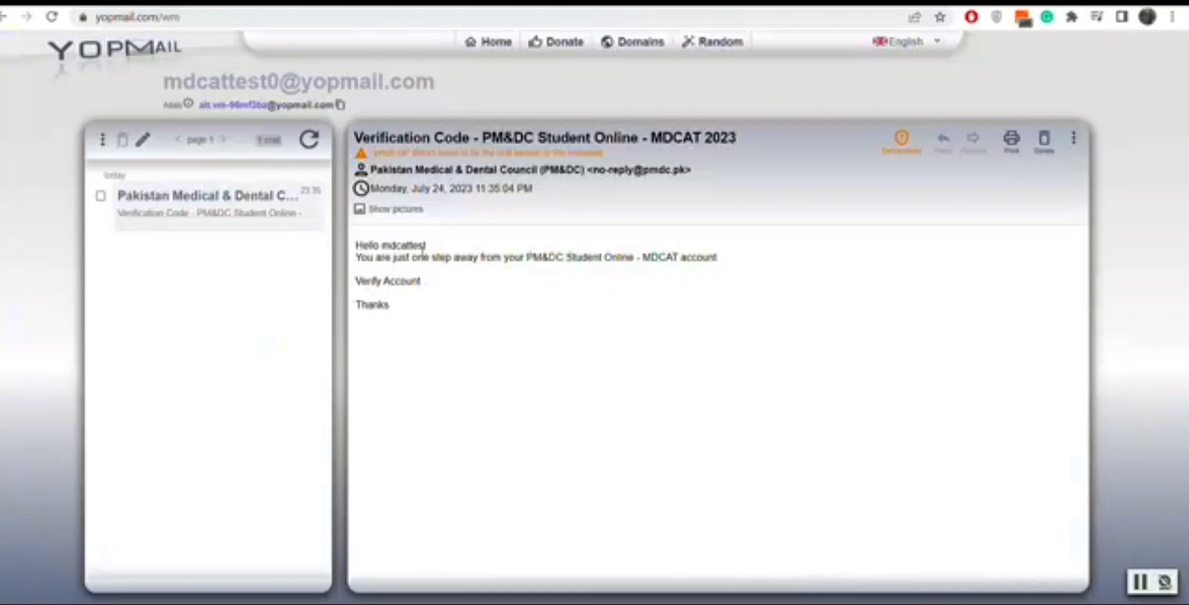
Step: Verify the account from the e-mail, then log in with the e-mail, passport number and password
click(389, 283)
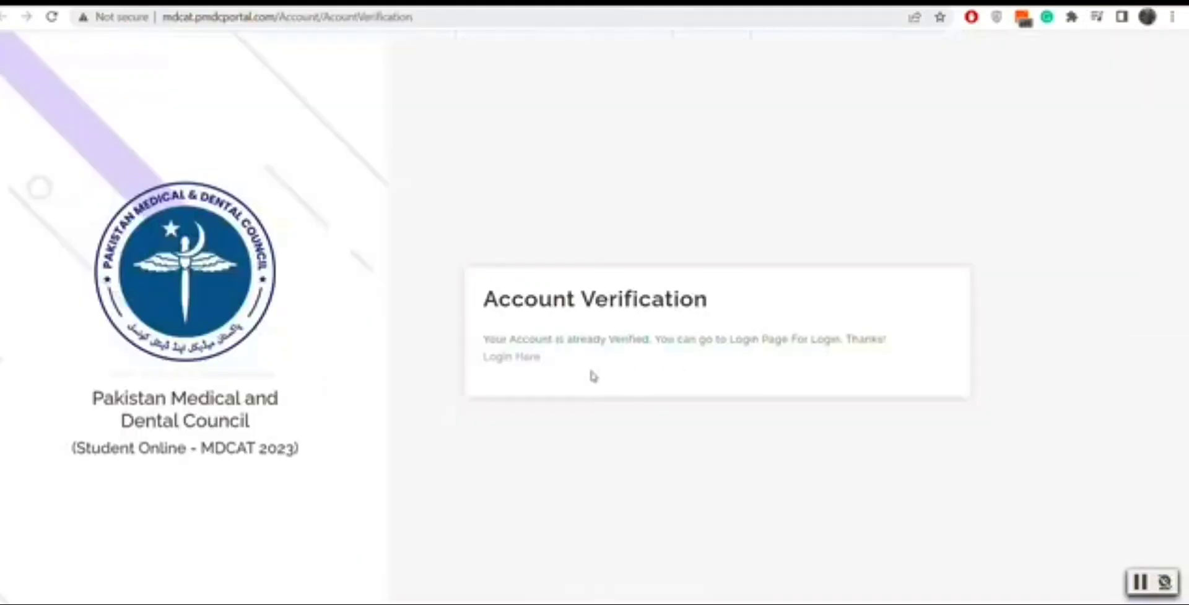
click(523, 361)
click(529, 191)
key(ctrl+v)
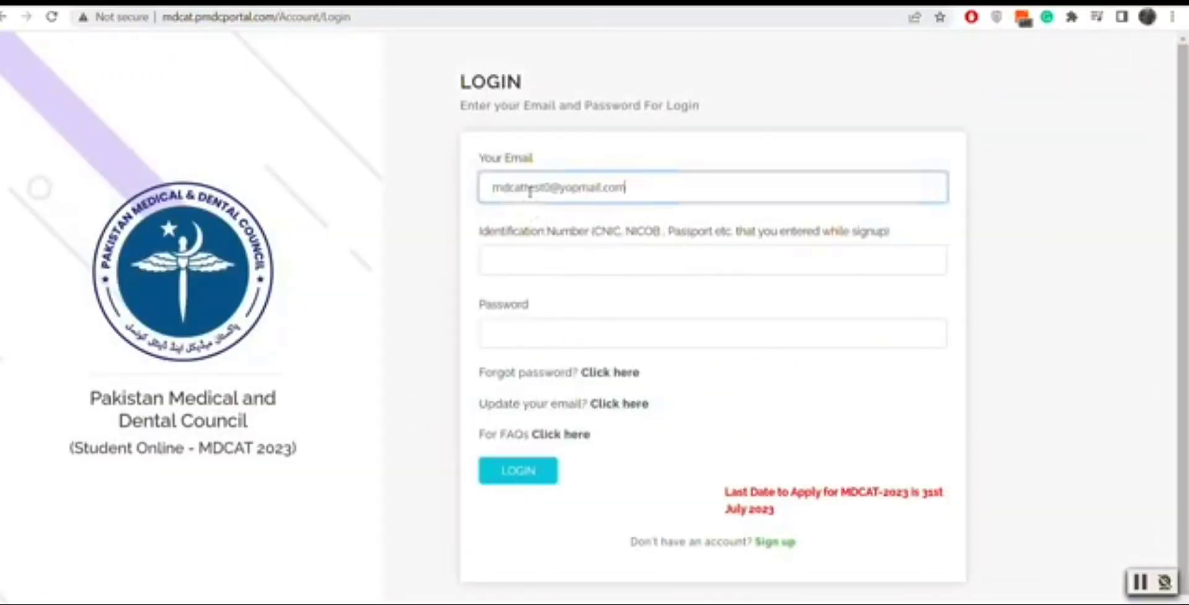
click(555, 265)
text(12345p)
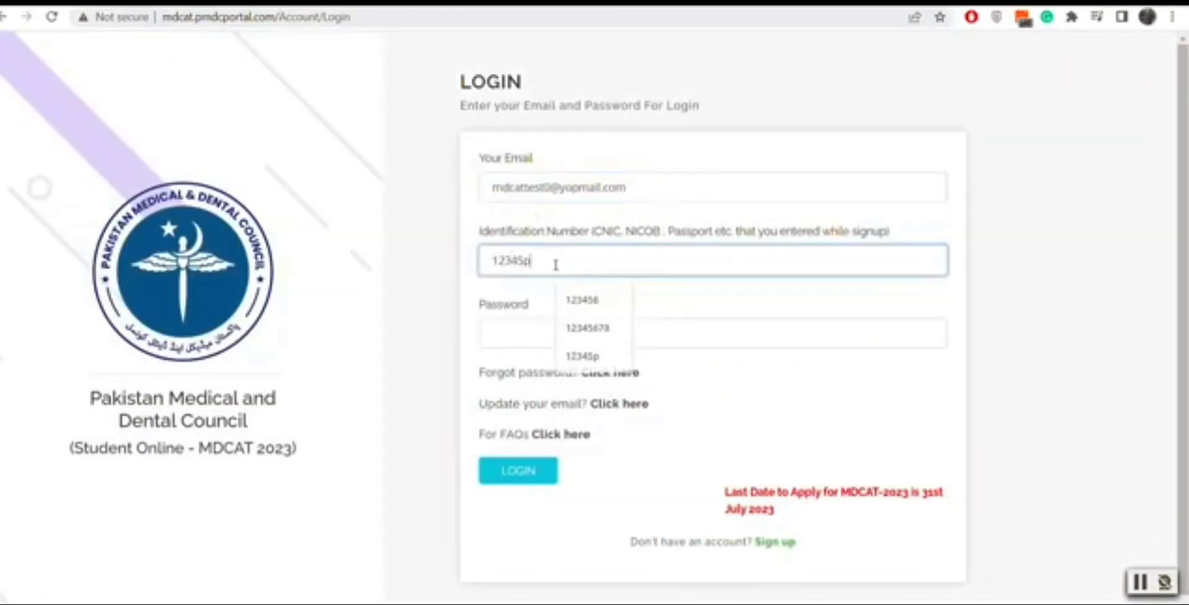
key(Tab)
text(1234)
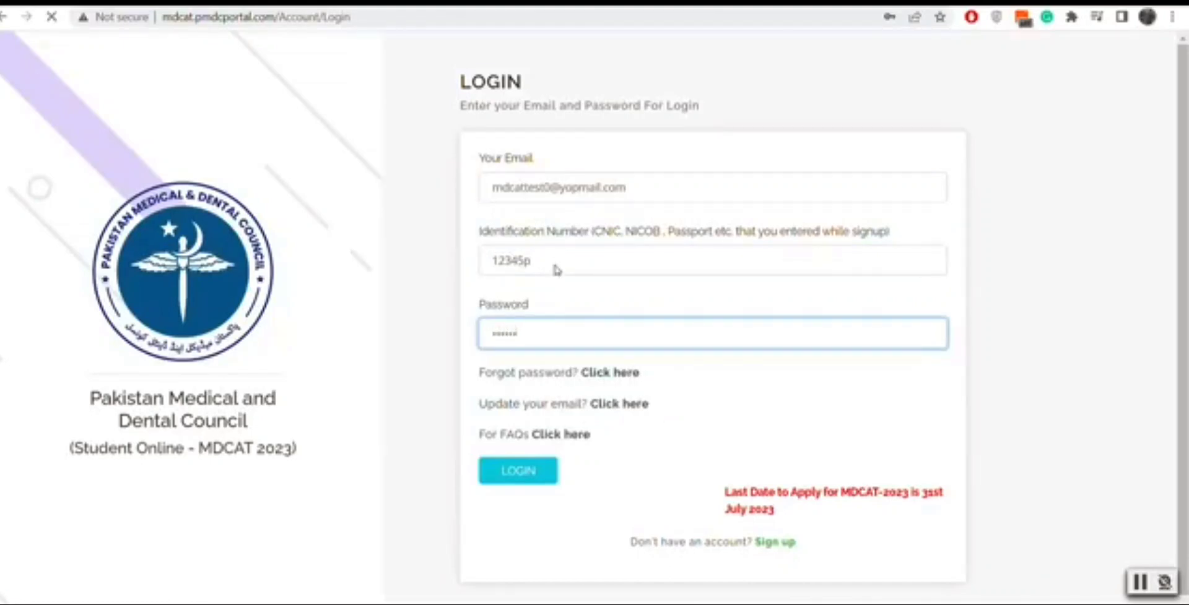
key(Return)
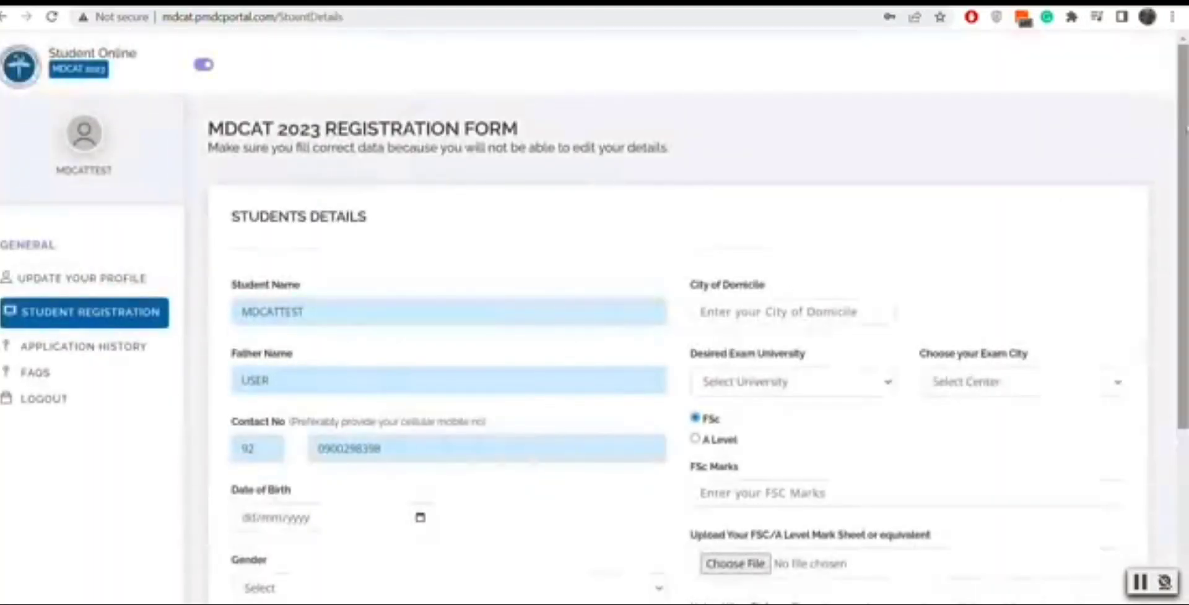
Step: Set the date of birth to 06/06/2006 and the gender to Female
scroll(1174, 160, down, 4)
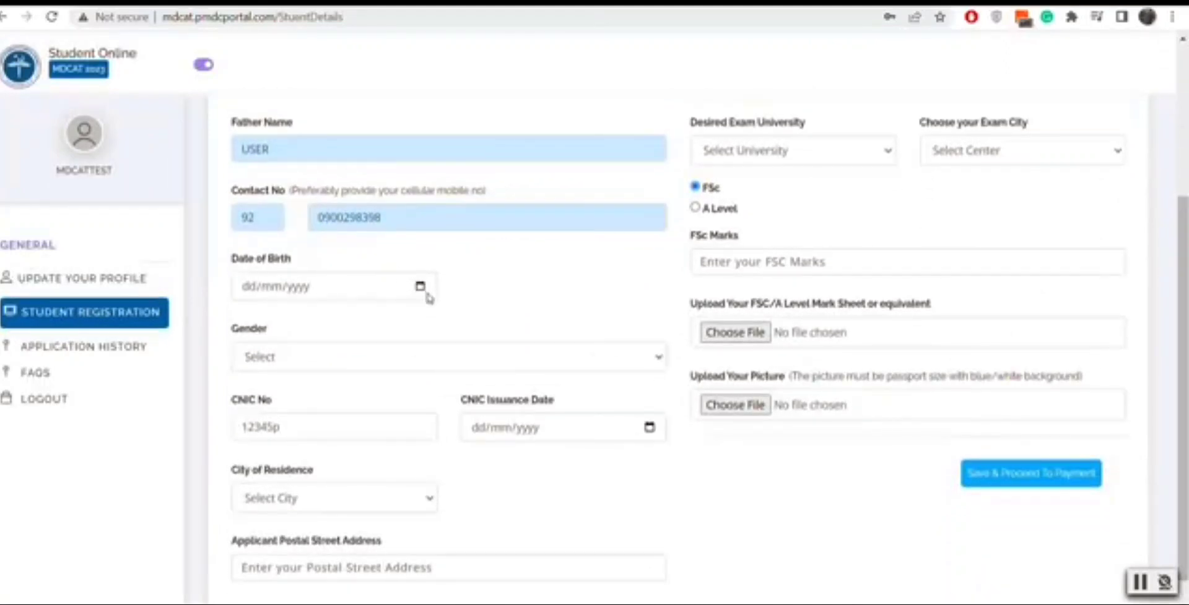
click(420, 287)
click(287, 320)
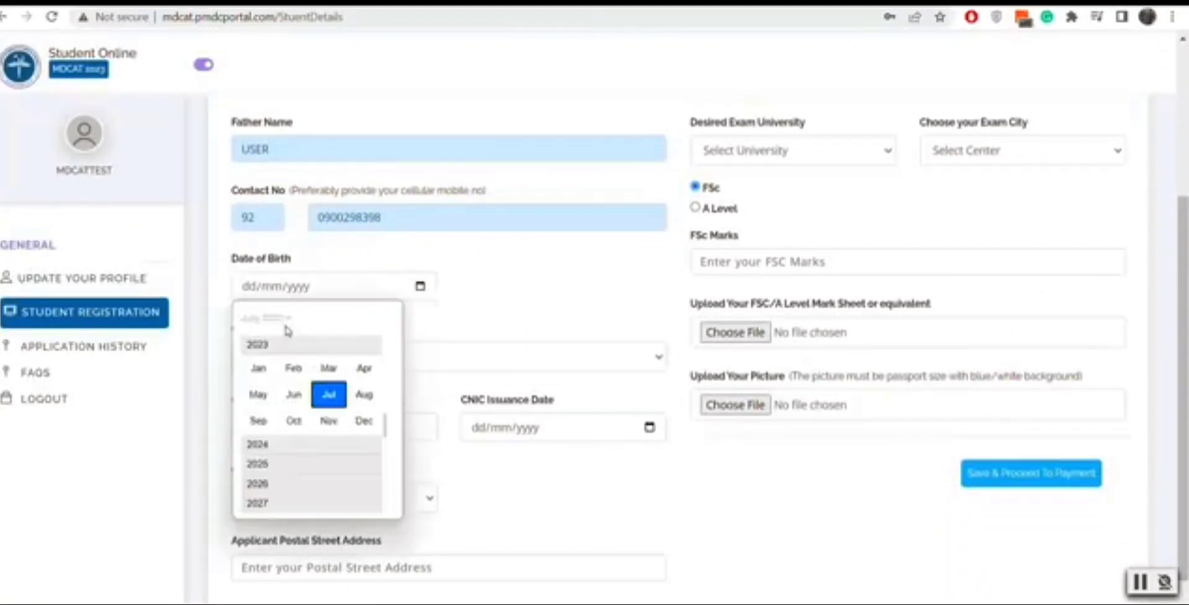
scroll(390, 384, up, 1)
scroll(389, 389, up, 5)
scroll(397, 365, up, 5)
click(318, 350)
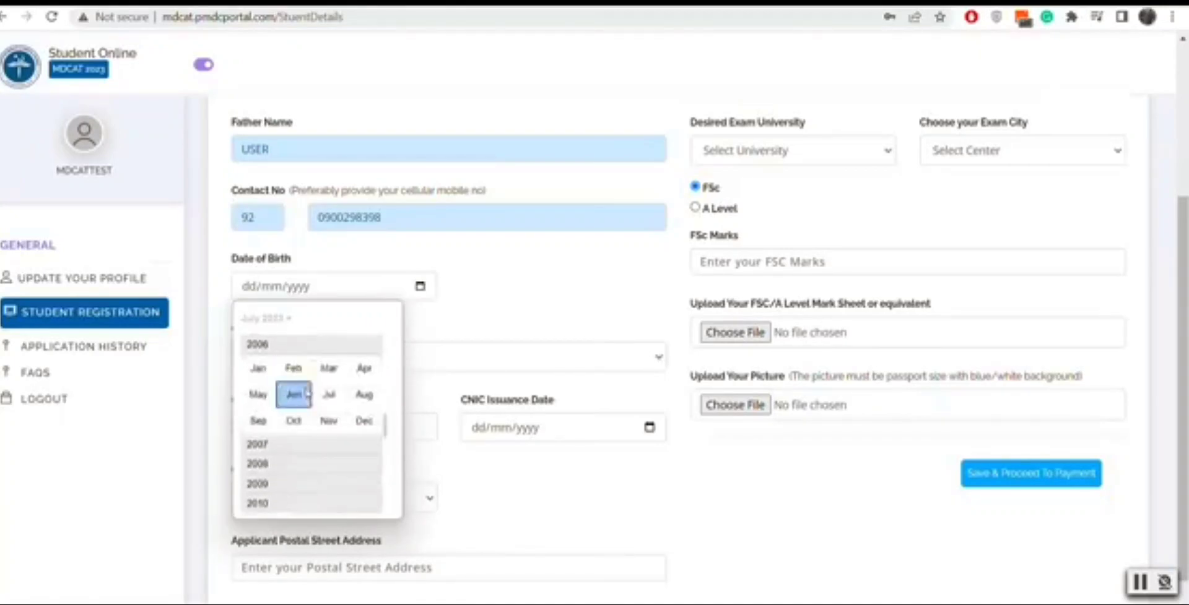
click(294, 395)
click(297, 390)
click(405, 365)
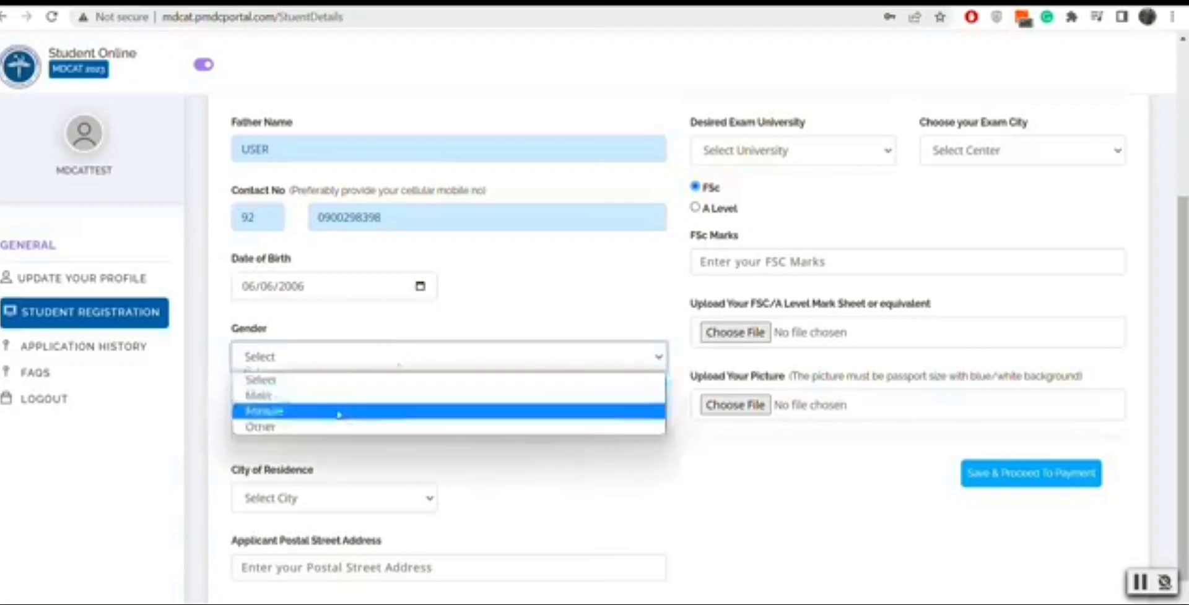
click(369, 411)
Step: Set CNIC issuance date 27/06/2023, residence Islamabad, and fill the postal address from the saved autofill suggestion
click(648, 427)
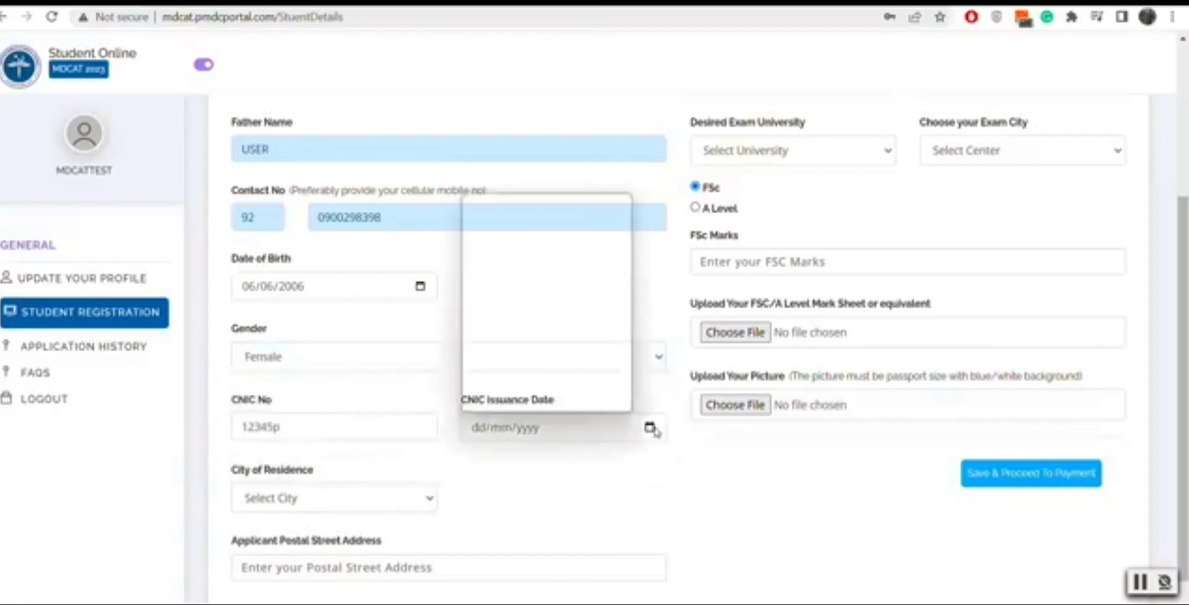
click(524, 269)
click(379, 500)
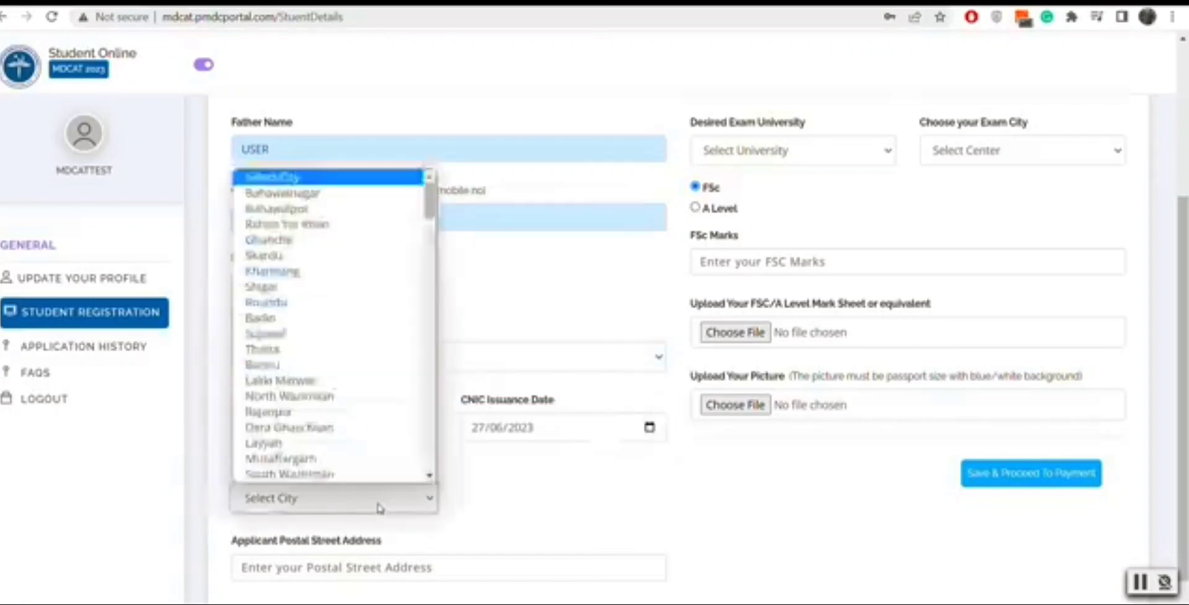
key(i)
click(380, 508)
click(423, 567)
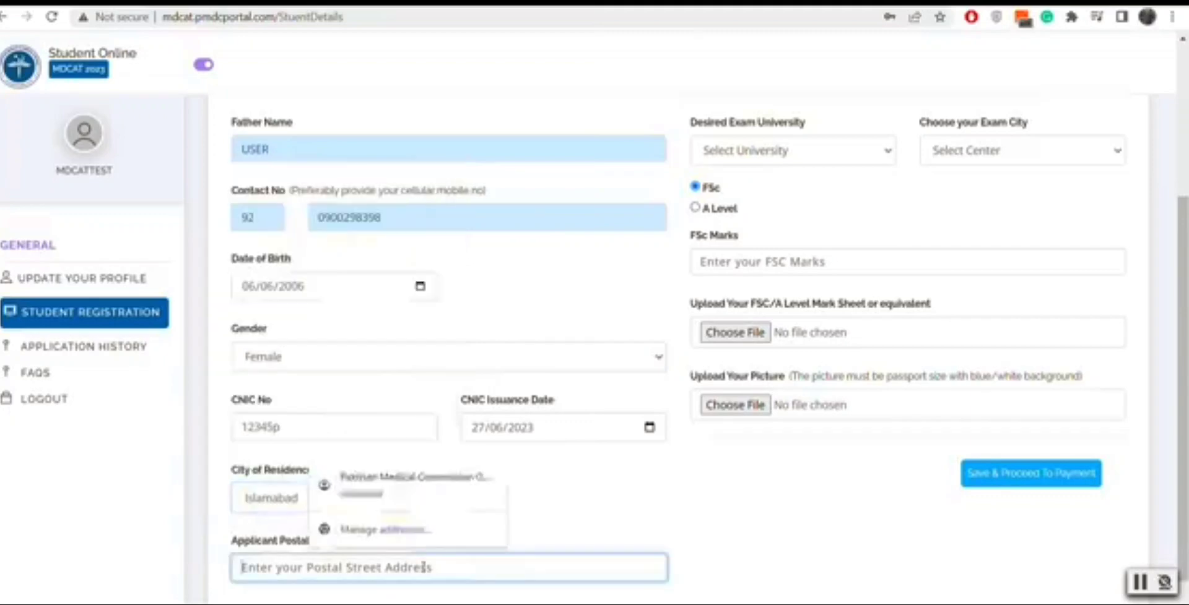
text(test)
key(Down)
key(Return)
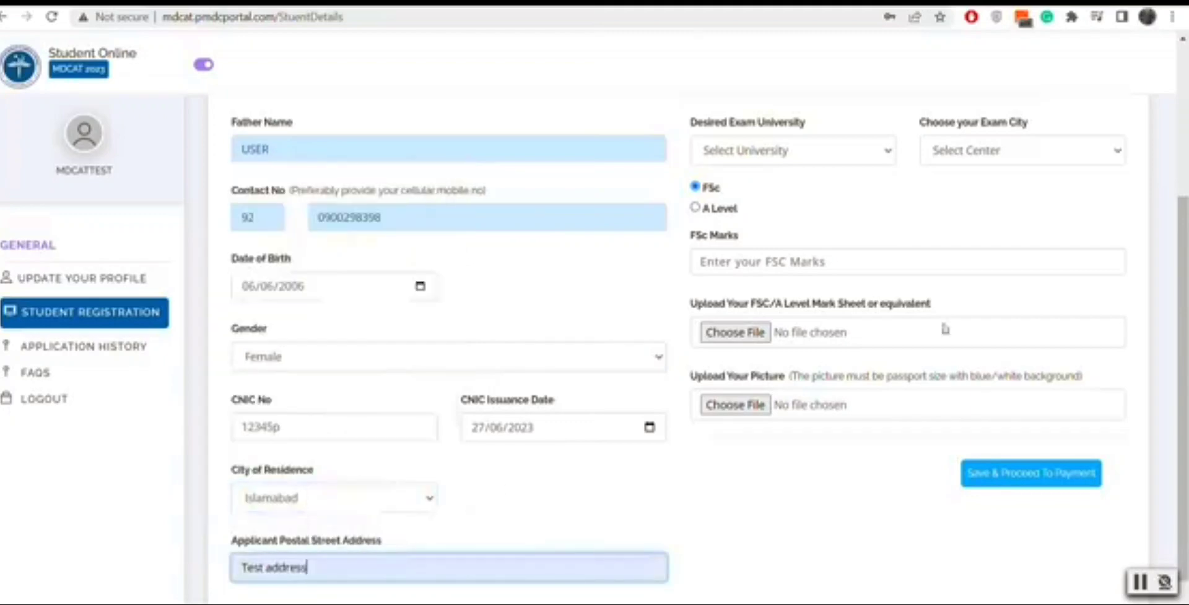
Step: Enter domicile 'test comicile', choose Federal university, keep FSc qualification with 800 marks
scroll(1160, 127, up, 4)
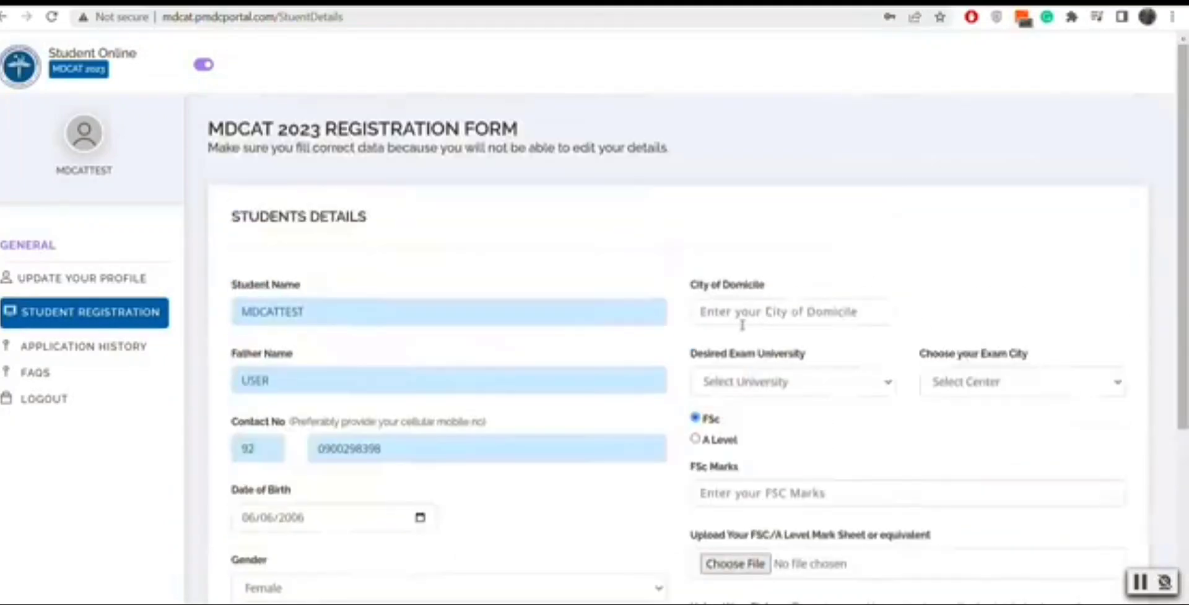
click(751, 312)
text(t)
key(BackSpace)
text(test com)
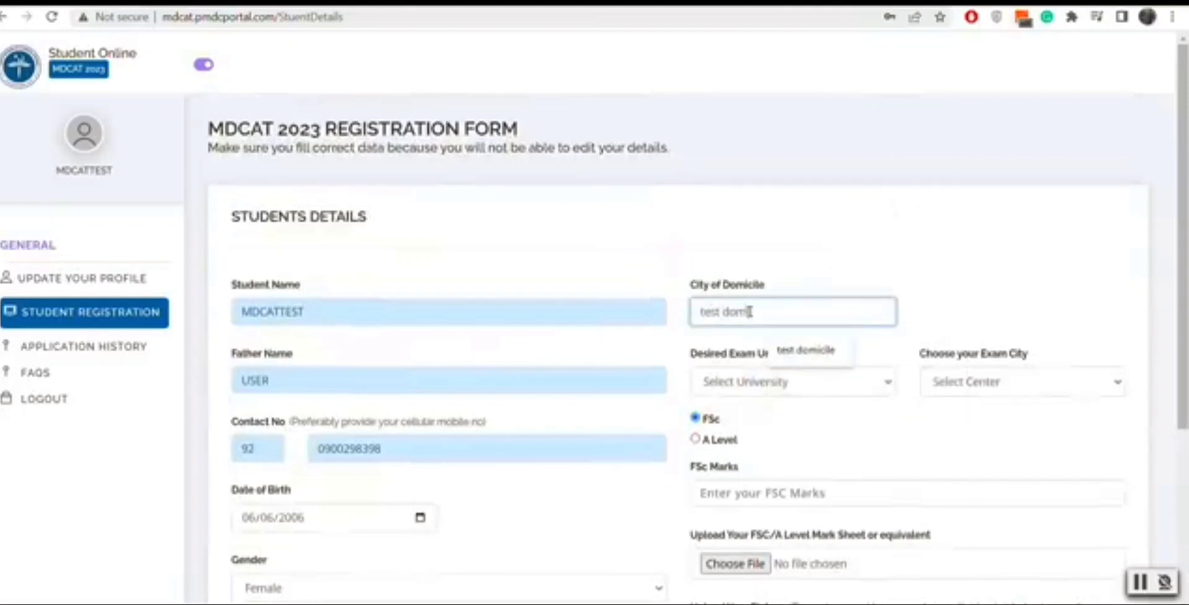
text(icile)
click(766, 372)
click(751, 462)
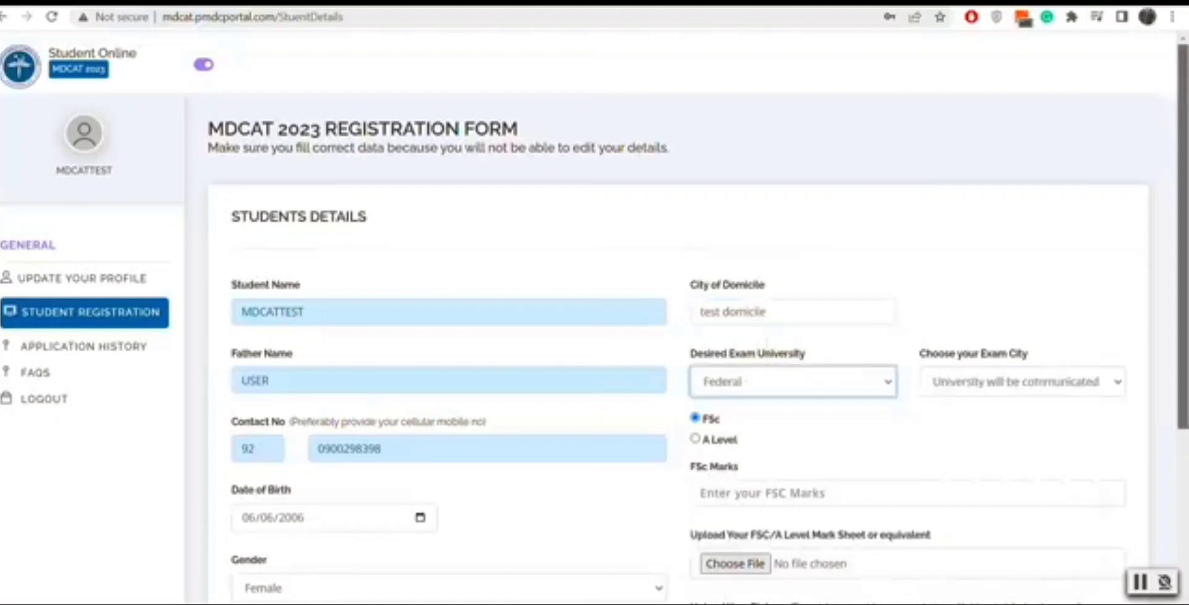
scroll(781, 251, down, 4)
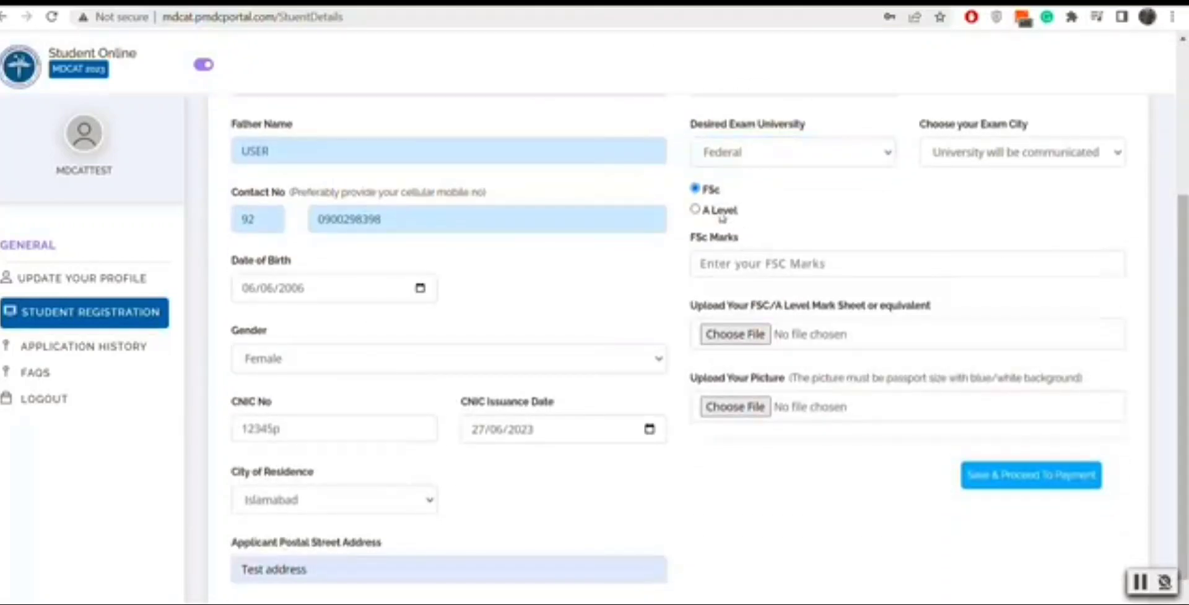
click(696, 211)
click(742, 268)
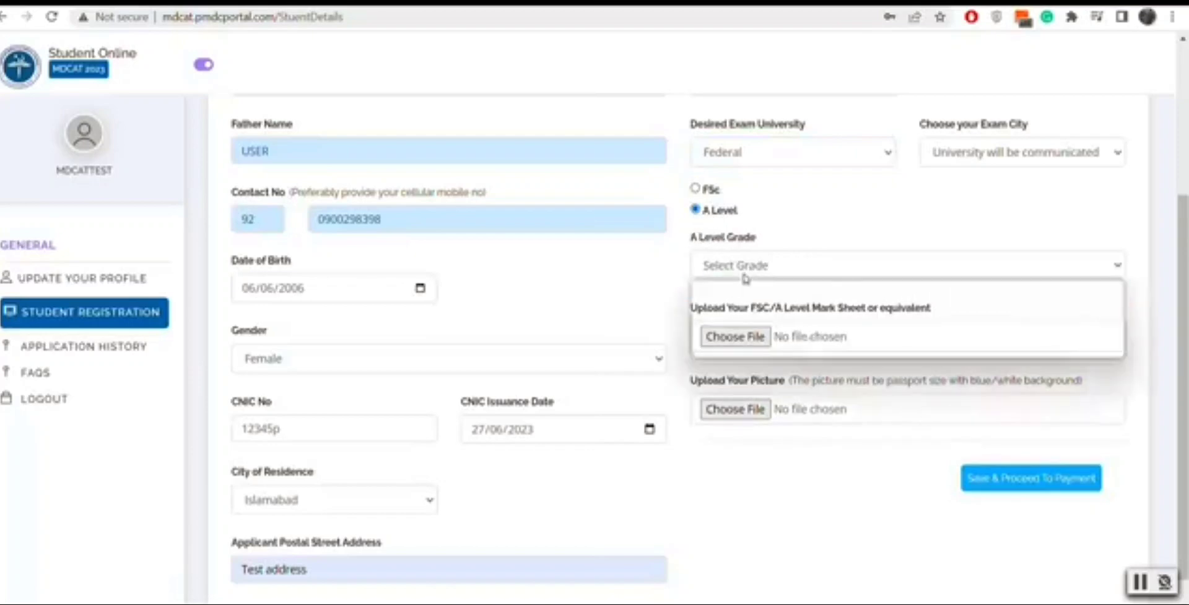
click(696, 189)
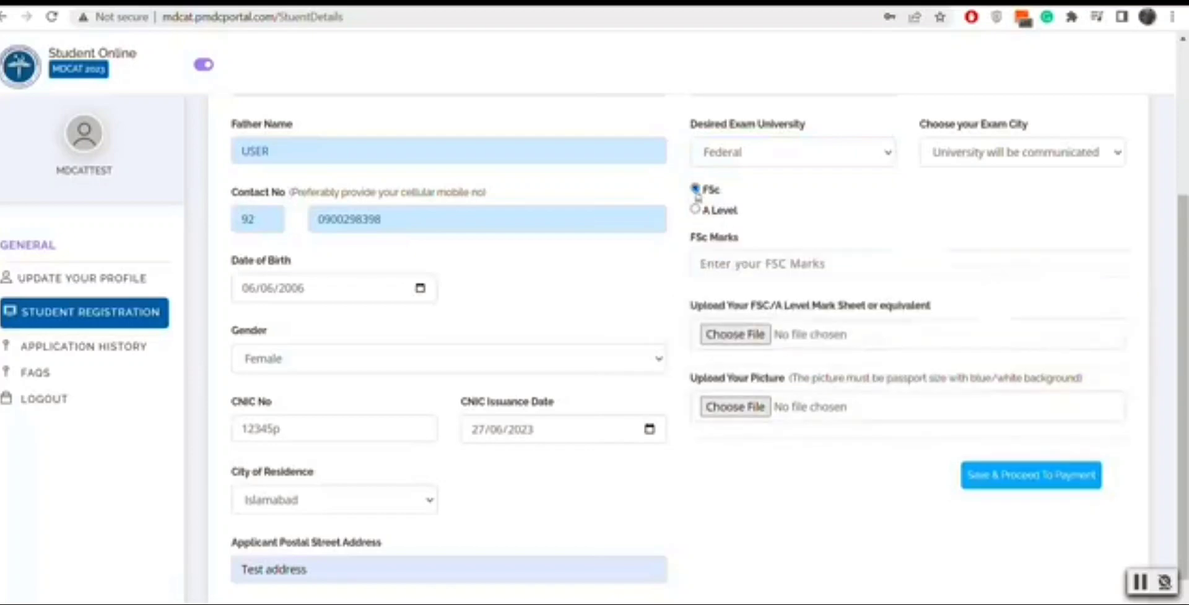
click(723, 263)
text(80)
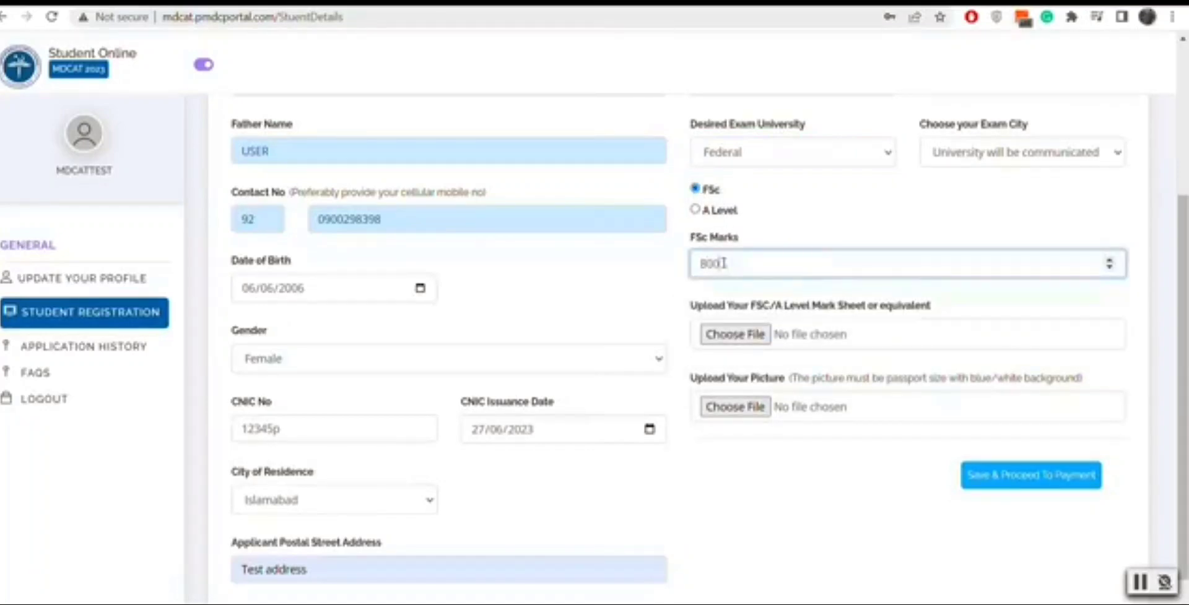
text(0)
Step: Attach man1.png as both the mark sheet and the picture
click(746, 346)
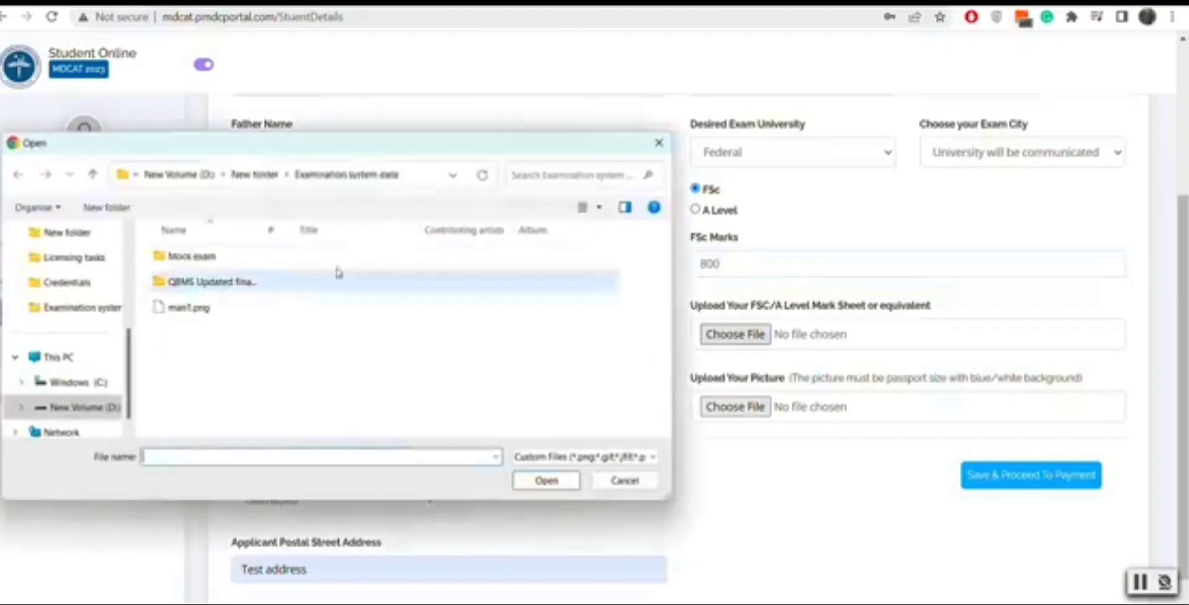
click(233, 308)
click(556, 481)
click(737, 407)
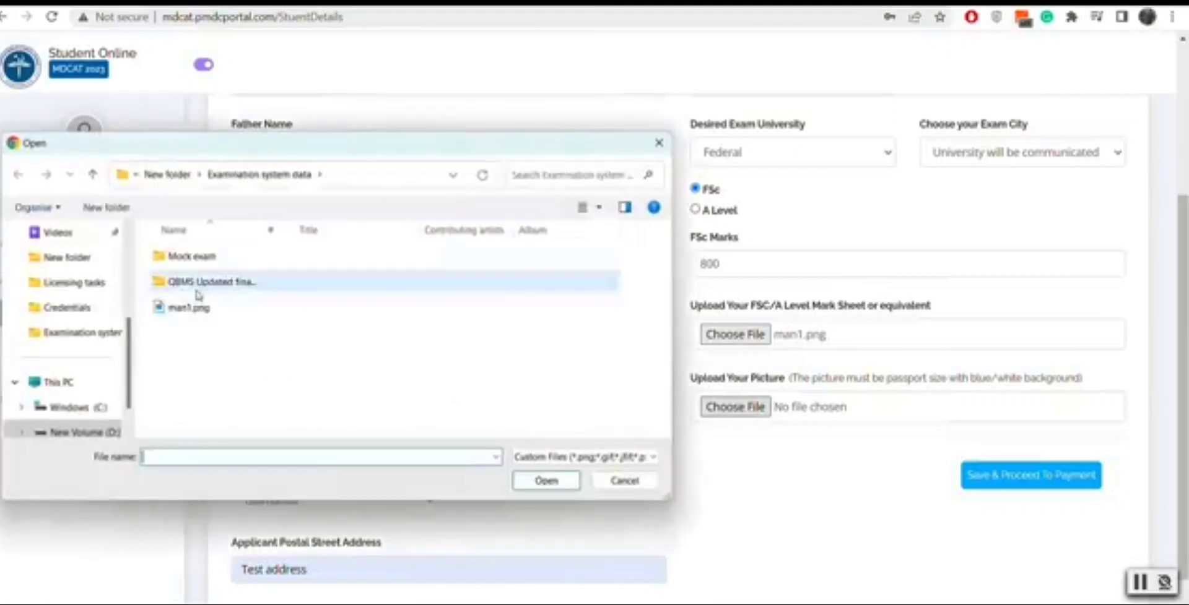
click(188, 308)
click(543, 481)
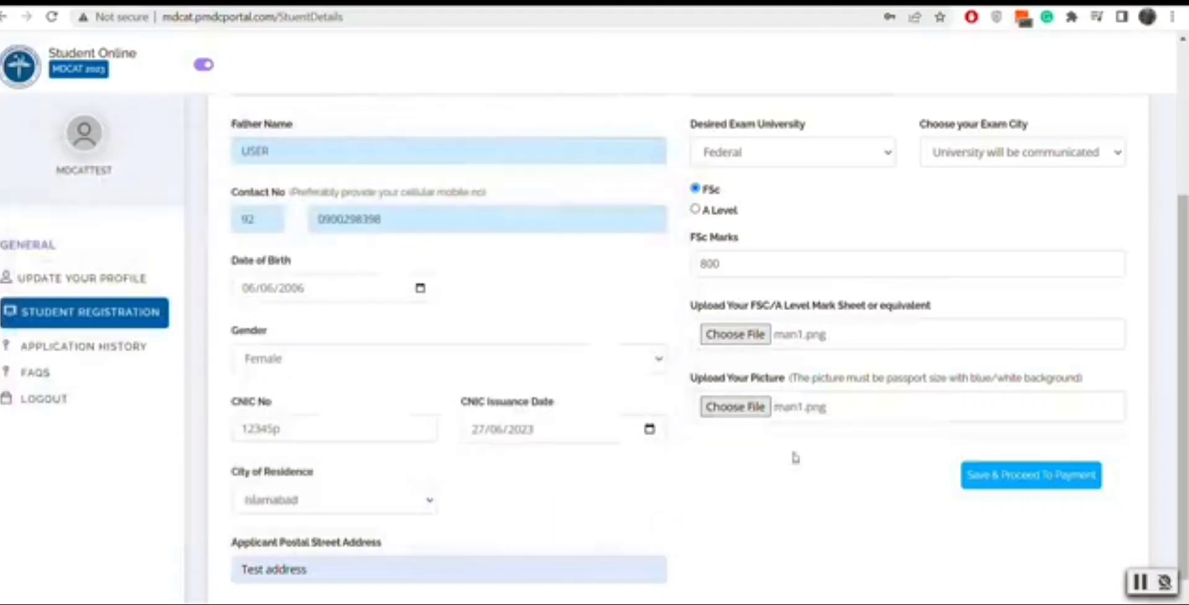
Step: Save the registration form and review the student details with the Rs. 6000 MDCAT 2023 fee
scroll(1139, 495, down, 1)
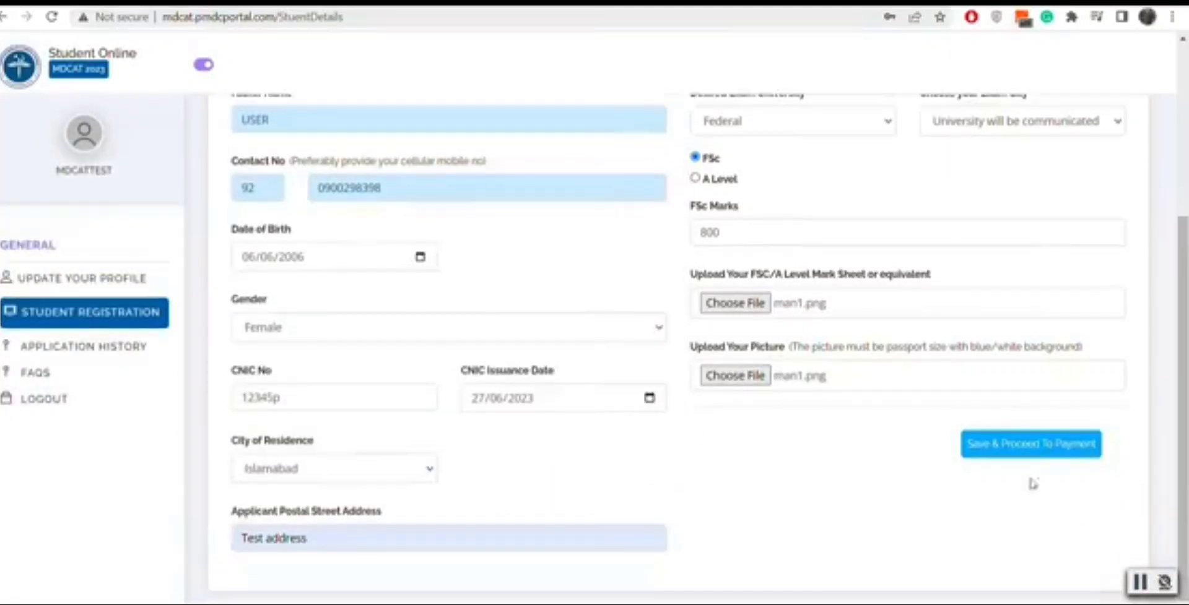
click(1033, 454)
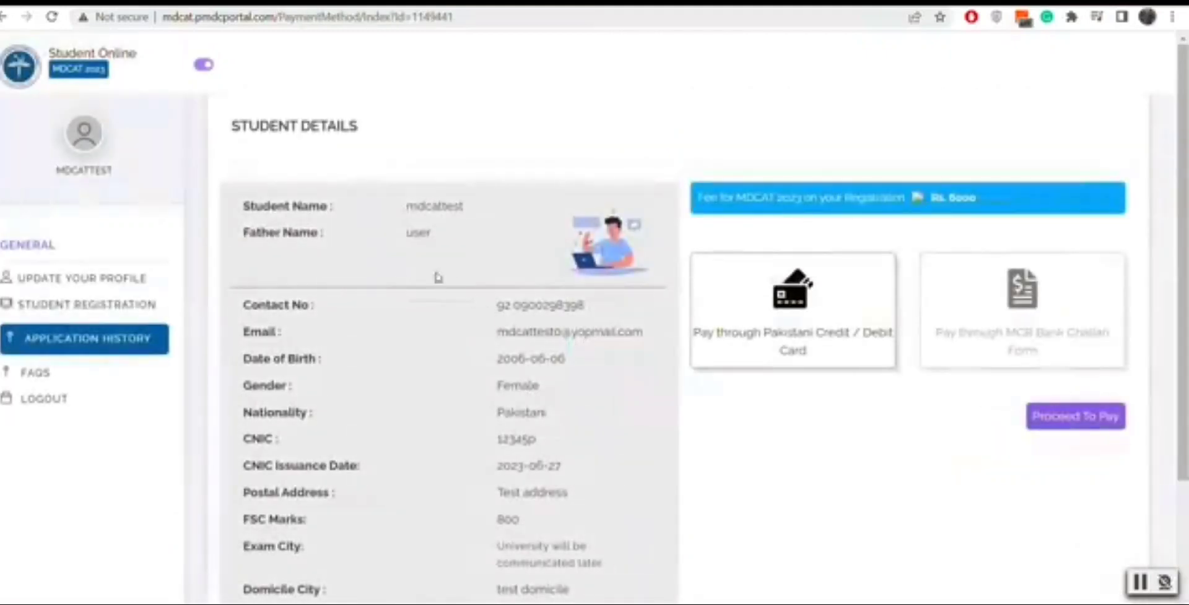
scroll(1182, 310, down, 3)
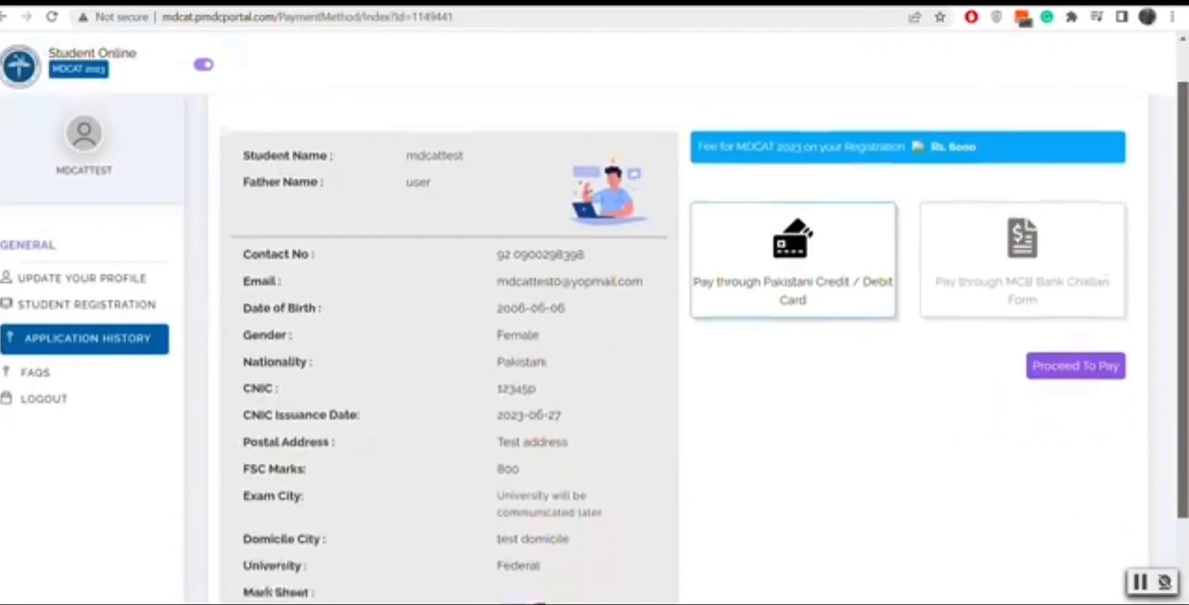